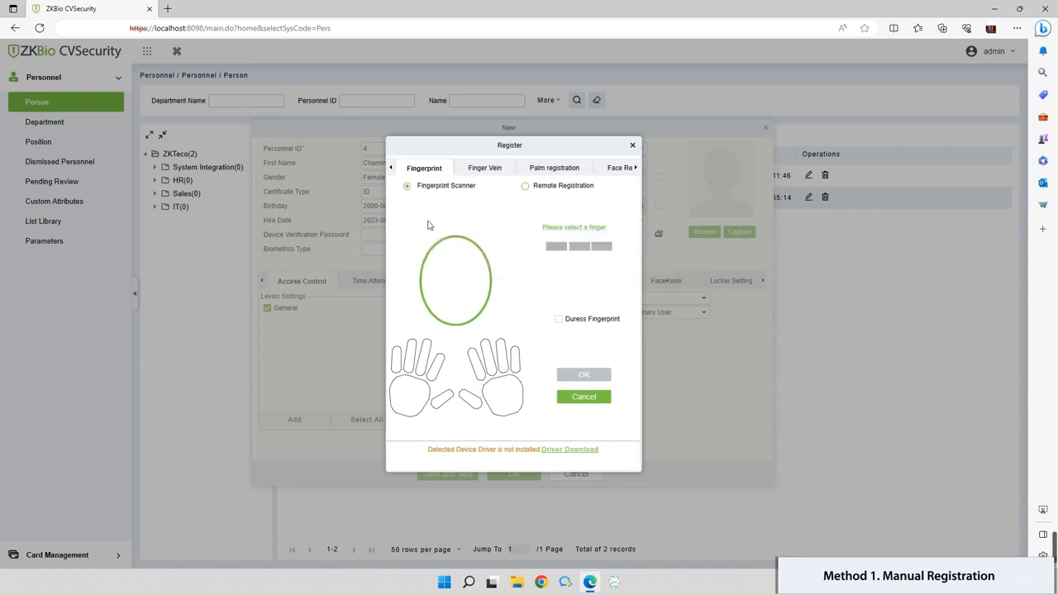
# - Download the missing biometric device driver and install the BioPlatform ISSOnline Service
pyautogui.click(559, 450)
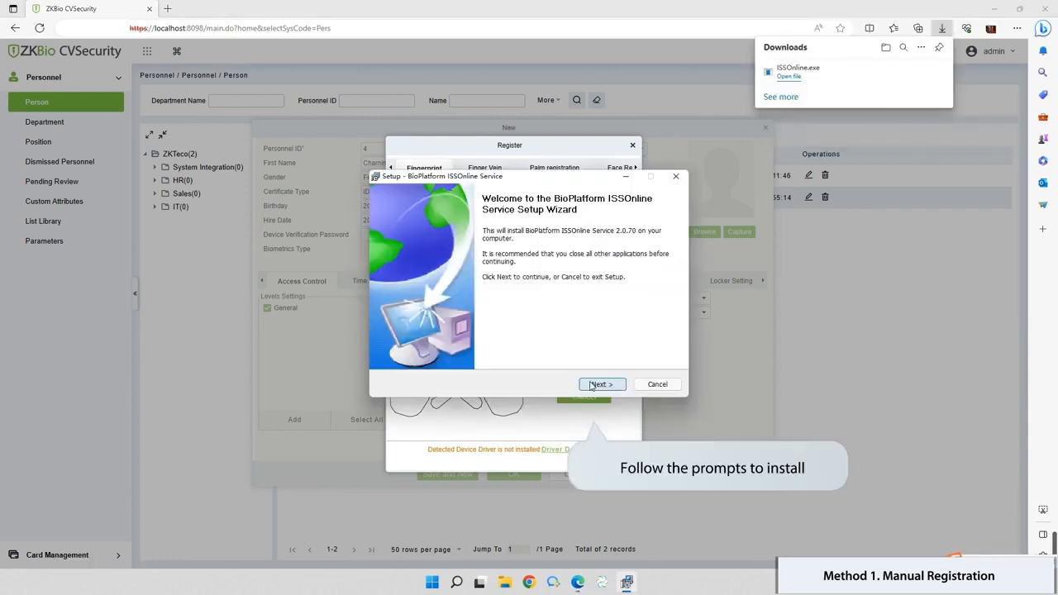
pyautogui.click(599, 384)
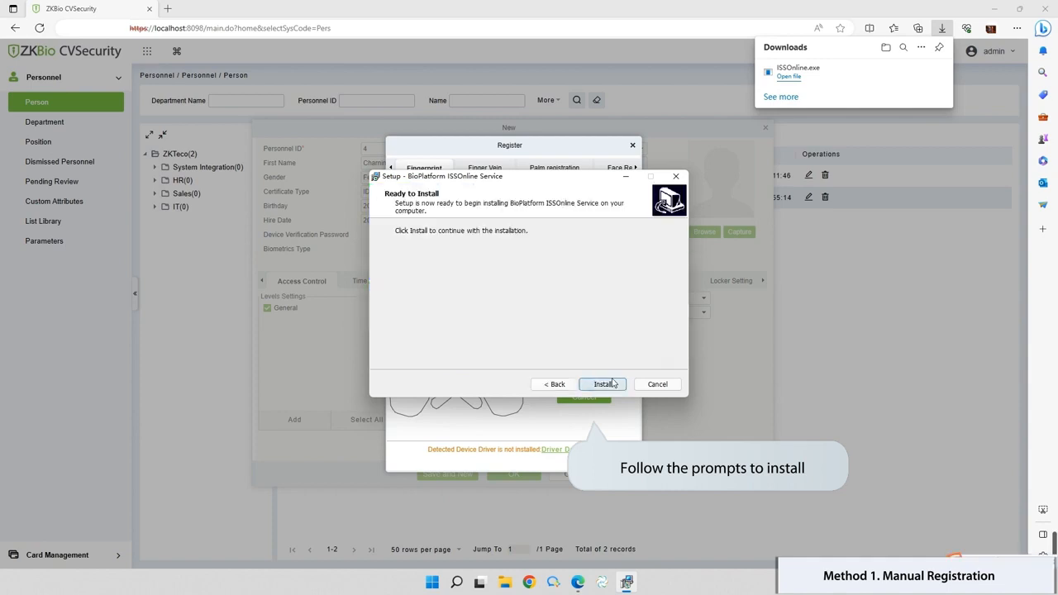
pyautogui.click(611, 385)
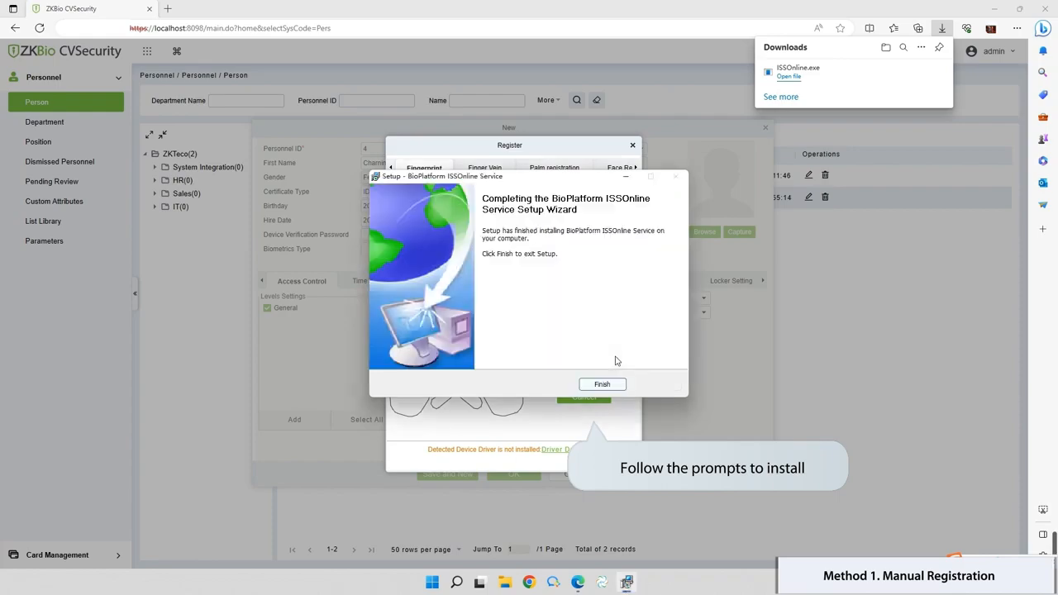
pyautogui.click(593, 387)
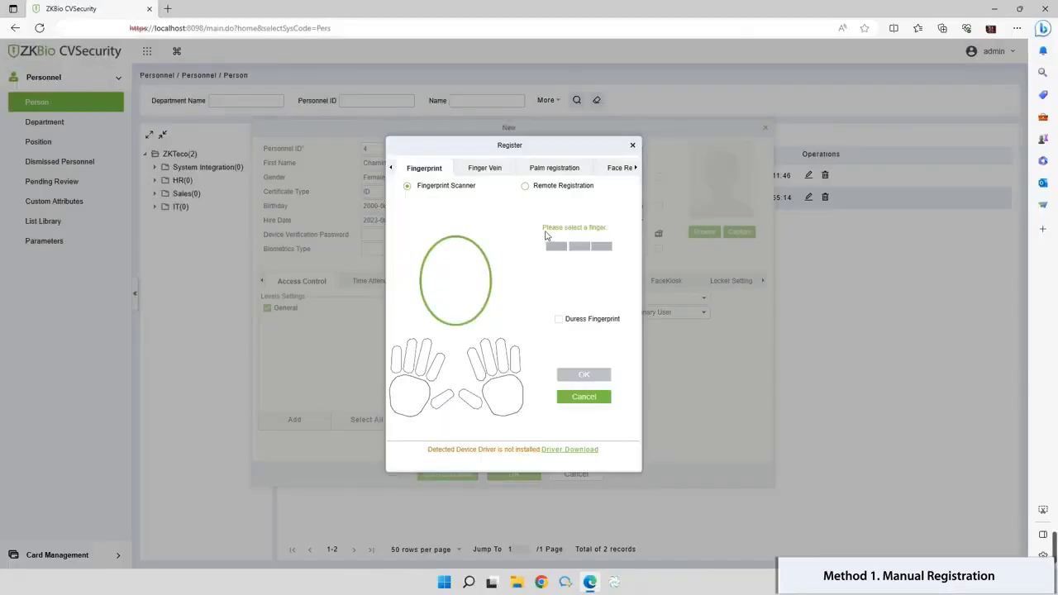
# - Register the person's left-hand fingerprint, starting with the thumb, and save the palm registration
pyautogui.click(441, 401)
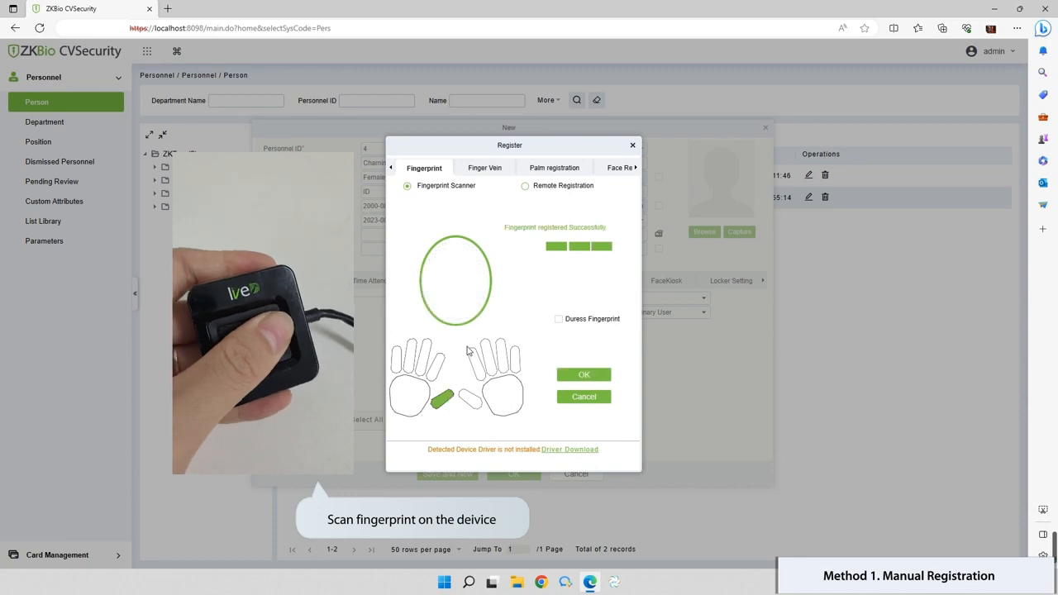
pyautogui.click(433, 362)
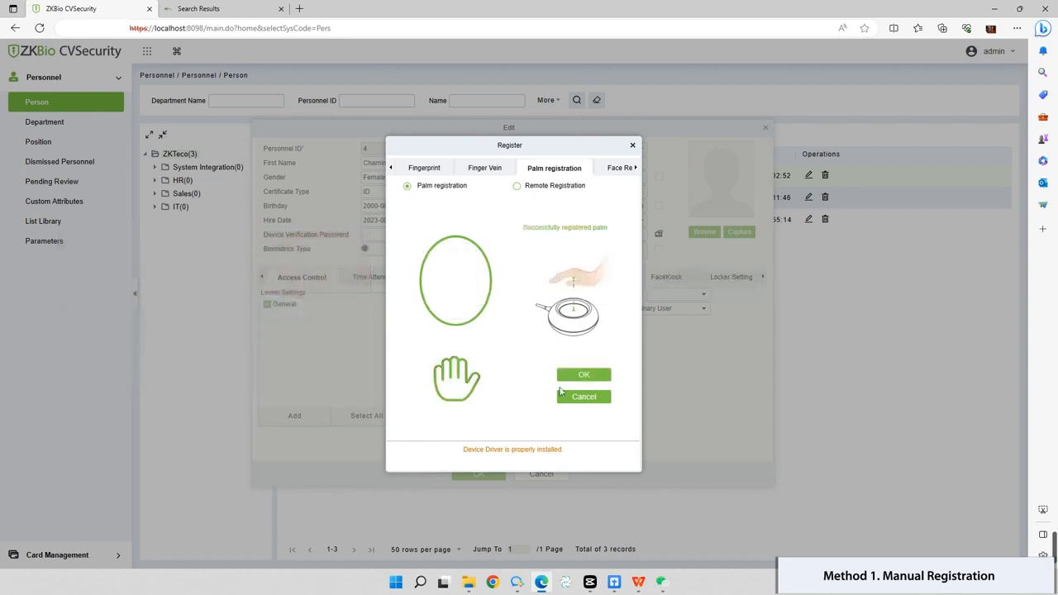
pyautogui.click(581, 375)
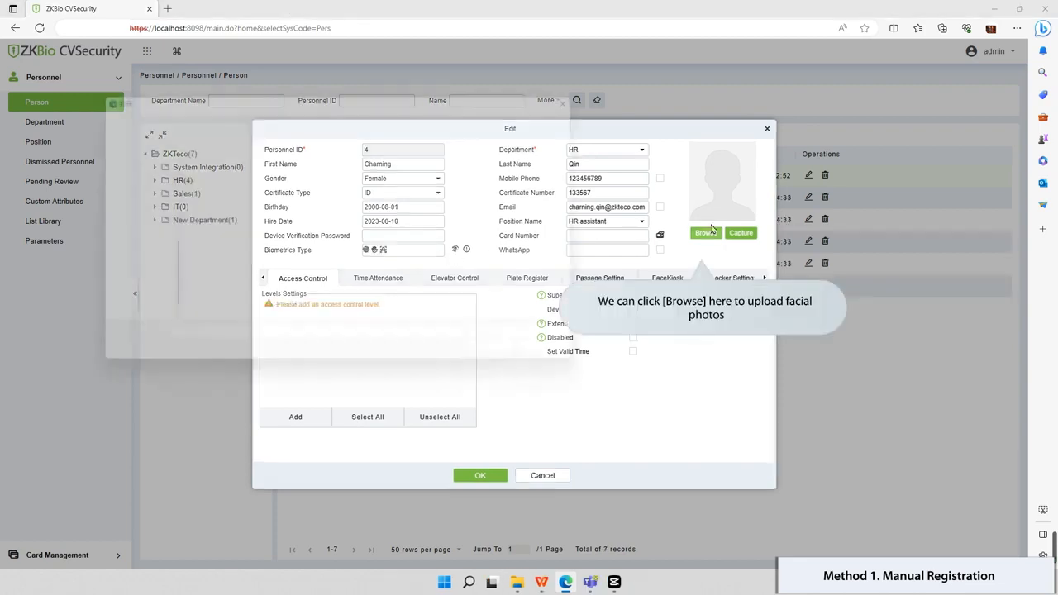
# - Upload the facial photo from the desktop, accept generating a comparison photo from it, and save the person's record
pyautogui.click(705, 232)
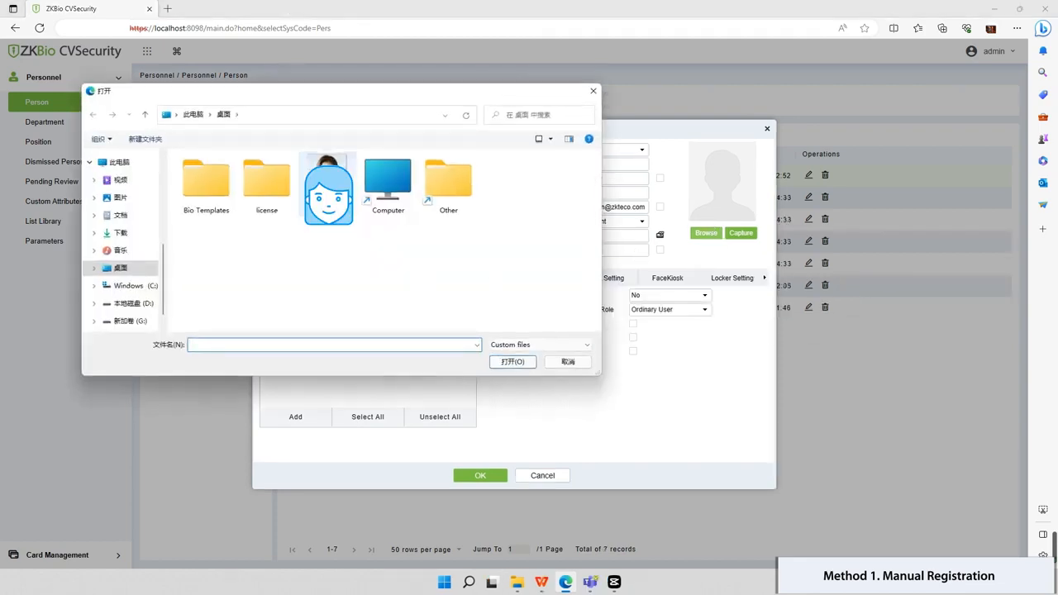
pyautogui.click(329, 190)
pyautogui.click(512, 361)
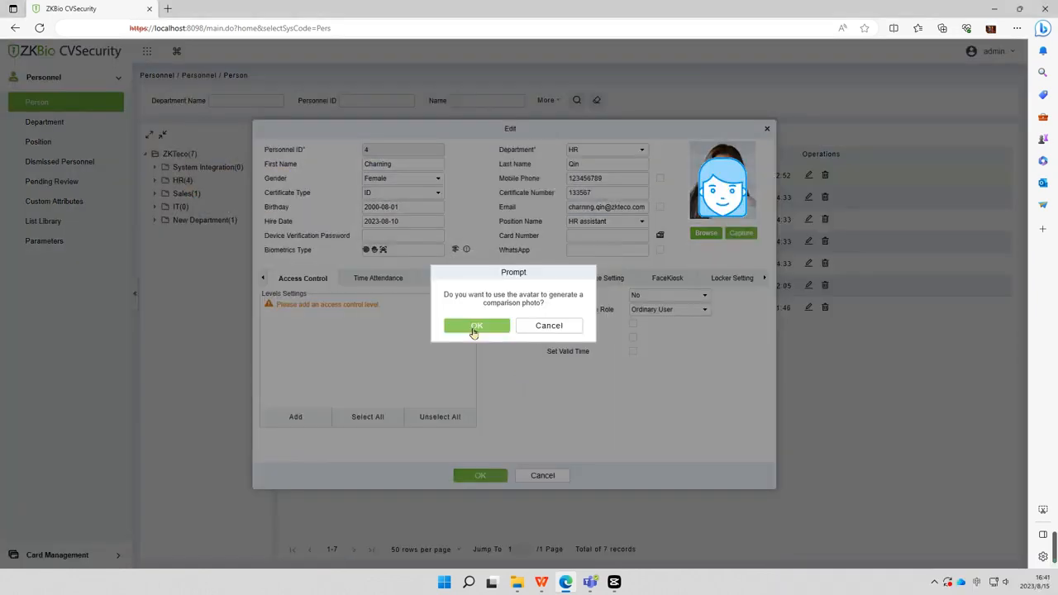
pyautogui.click(475, 325)
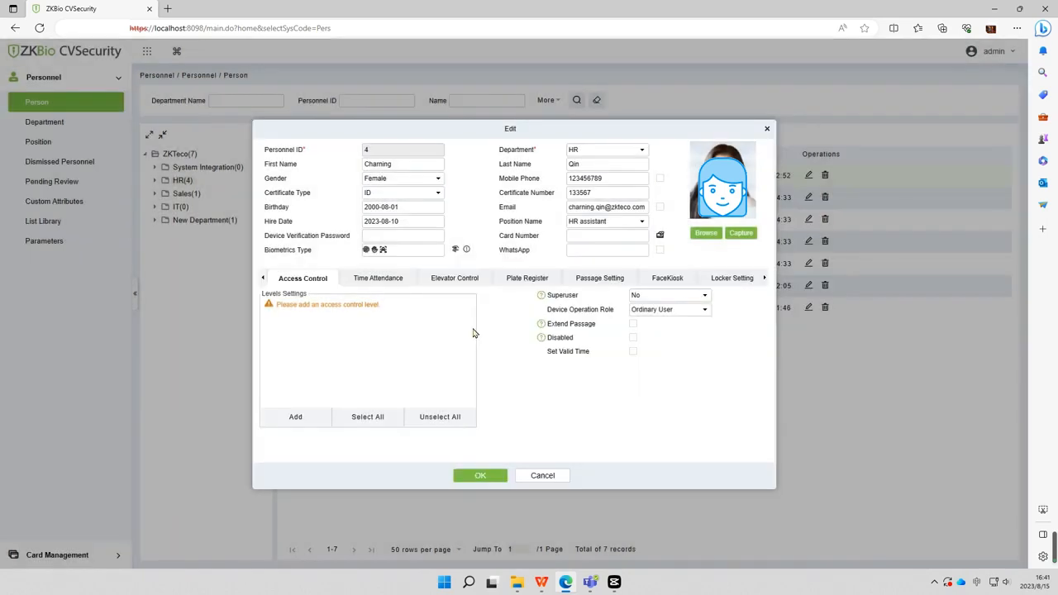
pyautogui.click(480, 476)
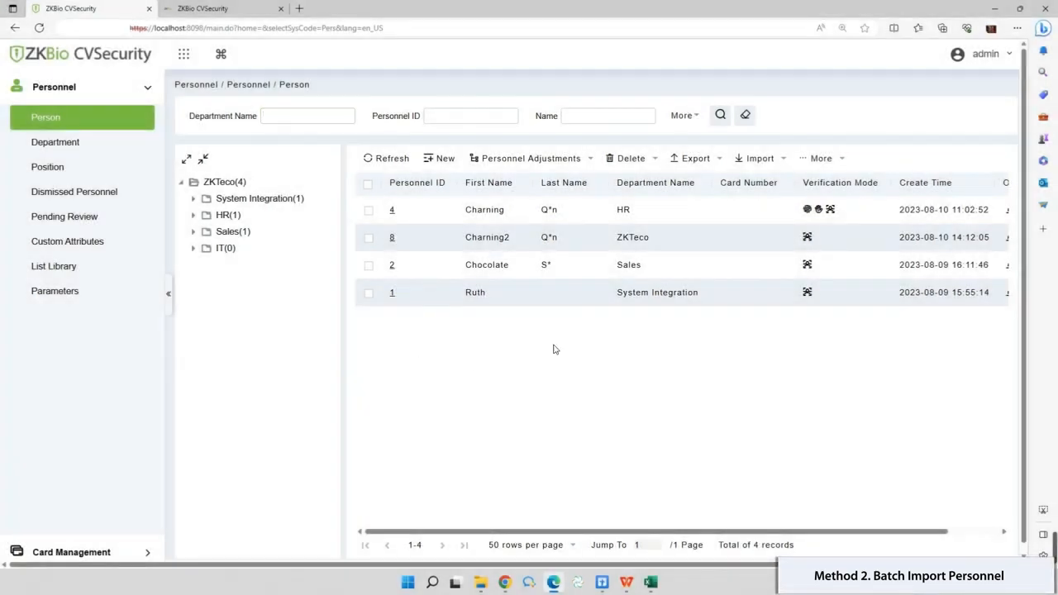
# - Download an Excel personnel import template whose only optional fields are Gender, Email, Certificate Type, Certificate Number, Position Number and Position Name
pyautogui.click(778, 162)
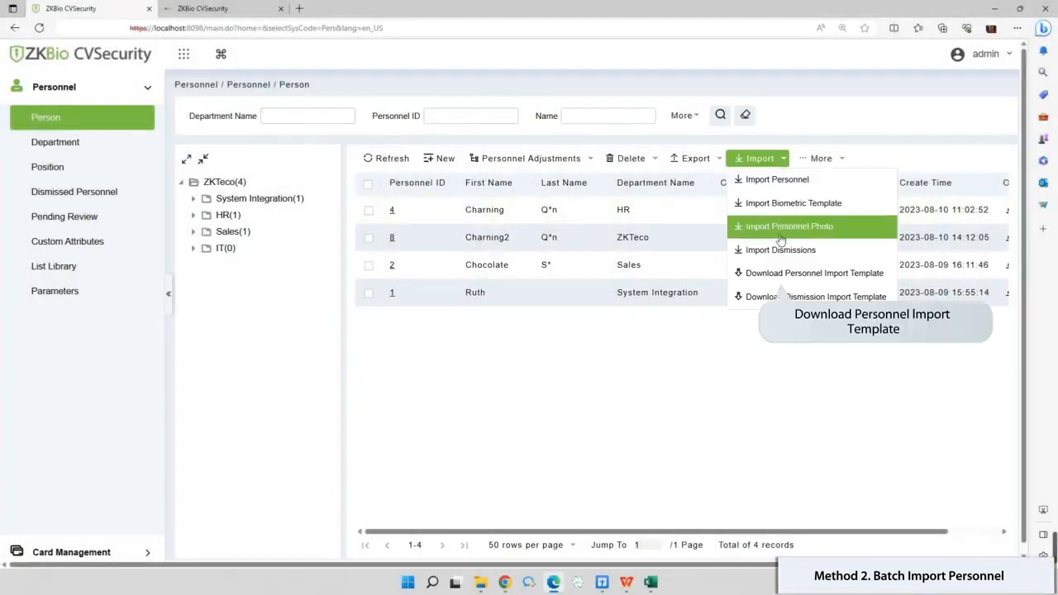
pyautogui.click(776, 273)
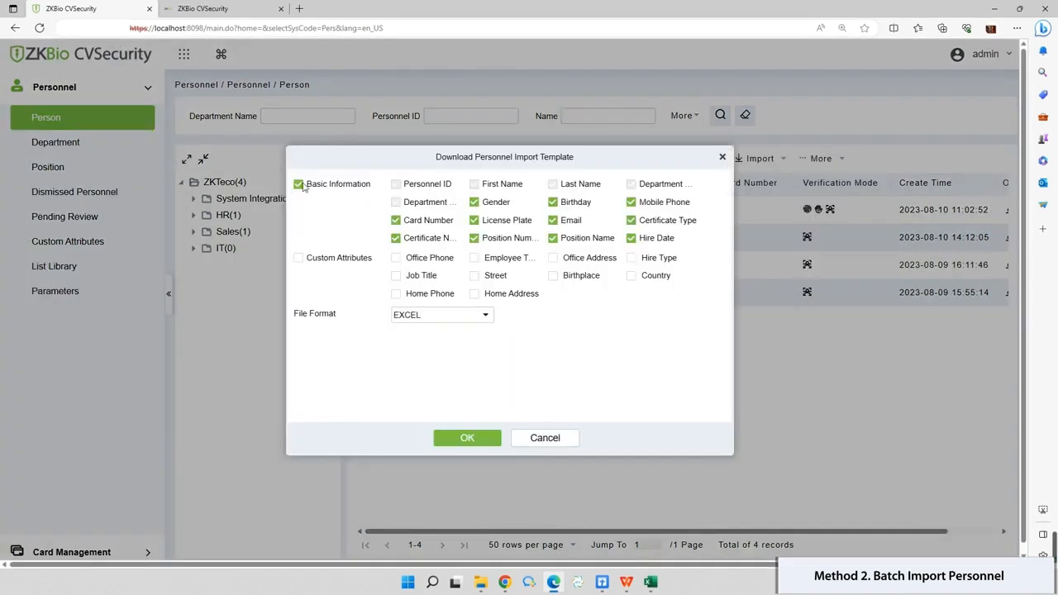
pyautogui.click(299, 184)
pyautogui.click(474, 201)
pyautogui.click(553, 220)
pyautogui.click(631, 220)
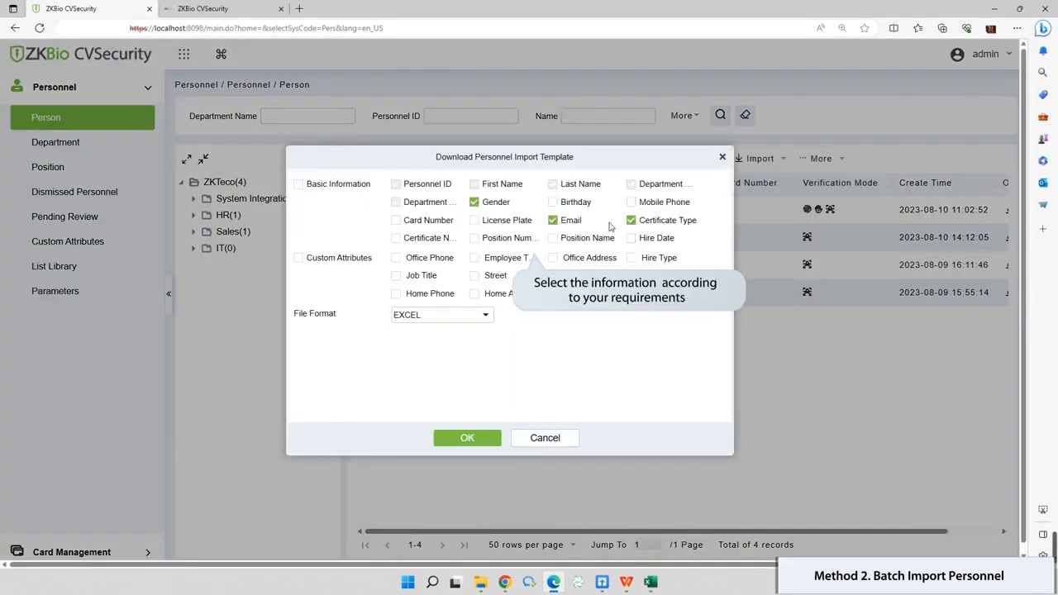
pyautogui.click(396, 238)
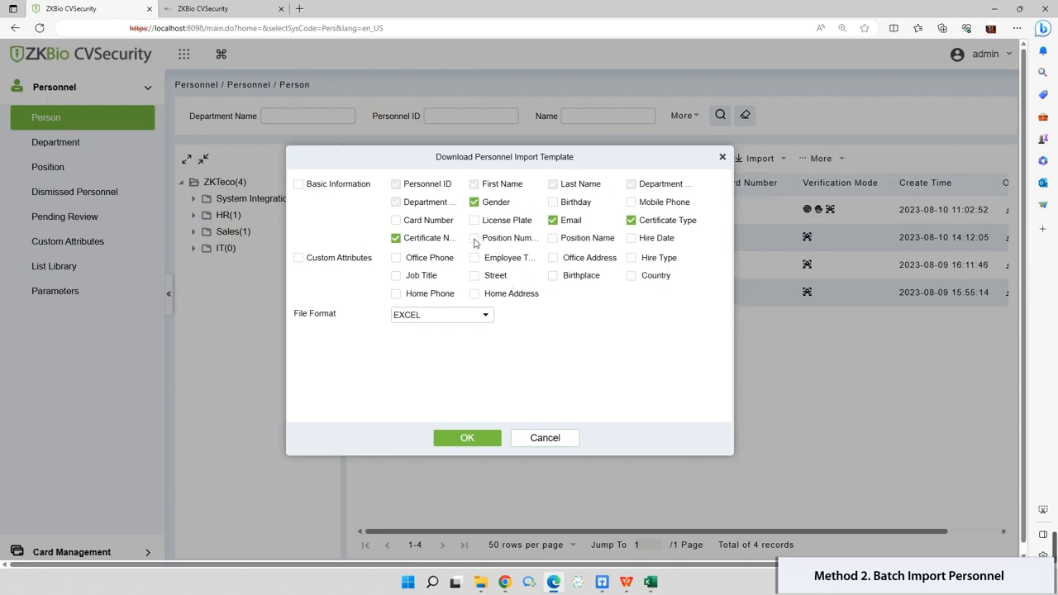
pyautogui.click(473, 238)
pyautogui.click(553, 238)
pyautogui.click(482, 438)
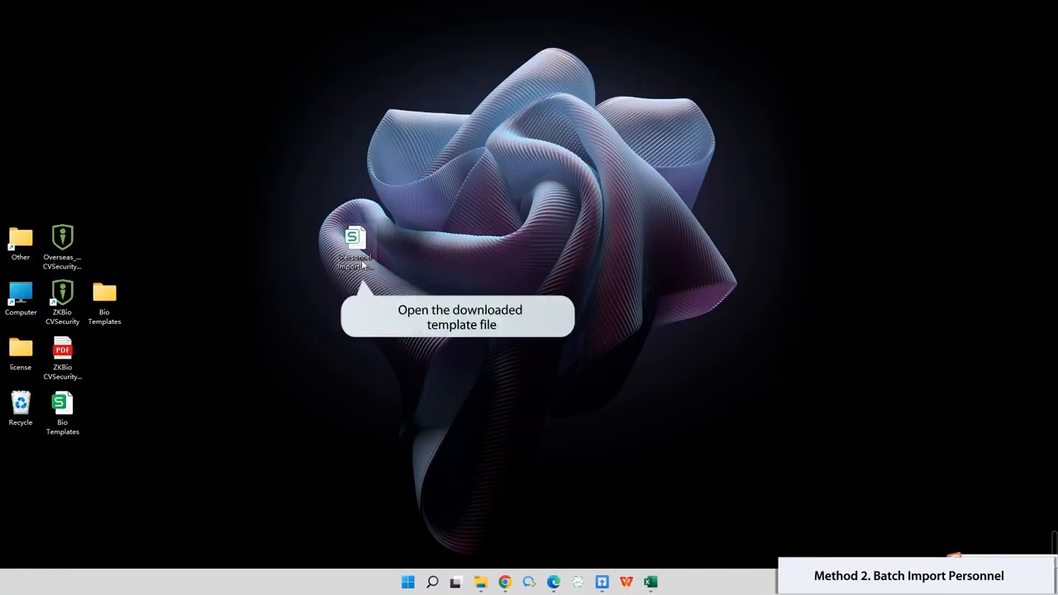
# - Open the downloaded Personnel Import Template in Excel and widen the department, certificate and position columns to fit their headings
pyautogui.click(364, 263)
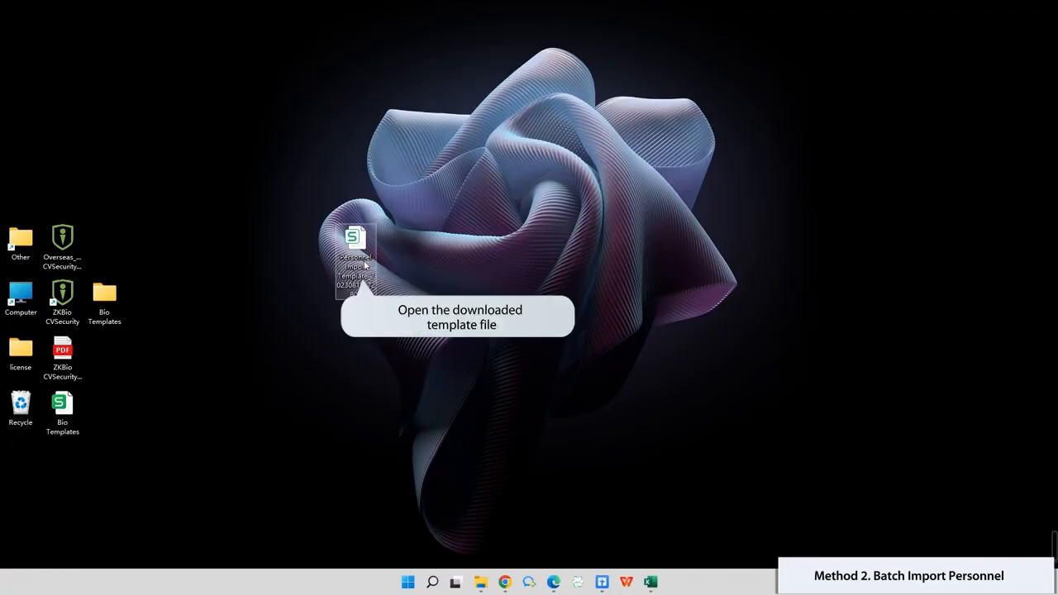
pyautogui.doubleClick(365, 265)
pyautogui.click(565, 331)
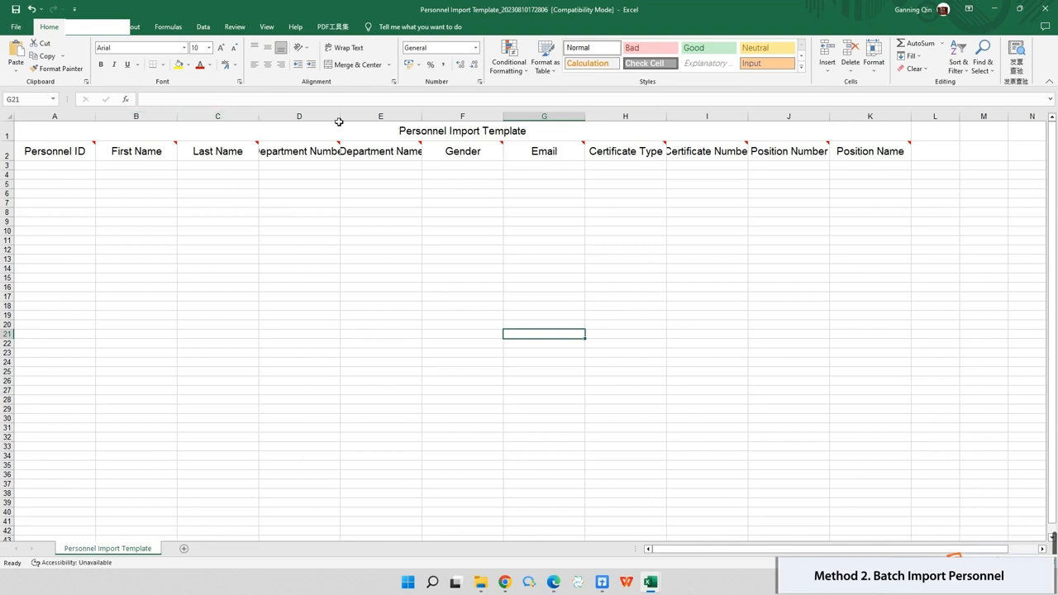
pyautogui.moveTo(440, 116); pyautogui.dragTo(457, 116)
pyautogui.moveTo(701, 116); pyautogui.dragTo(708, 116)
pyautogui.moveTo(791, 117); pyautogui.dragTo(807, 117)
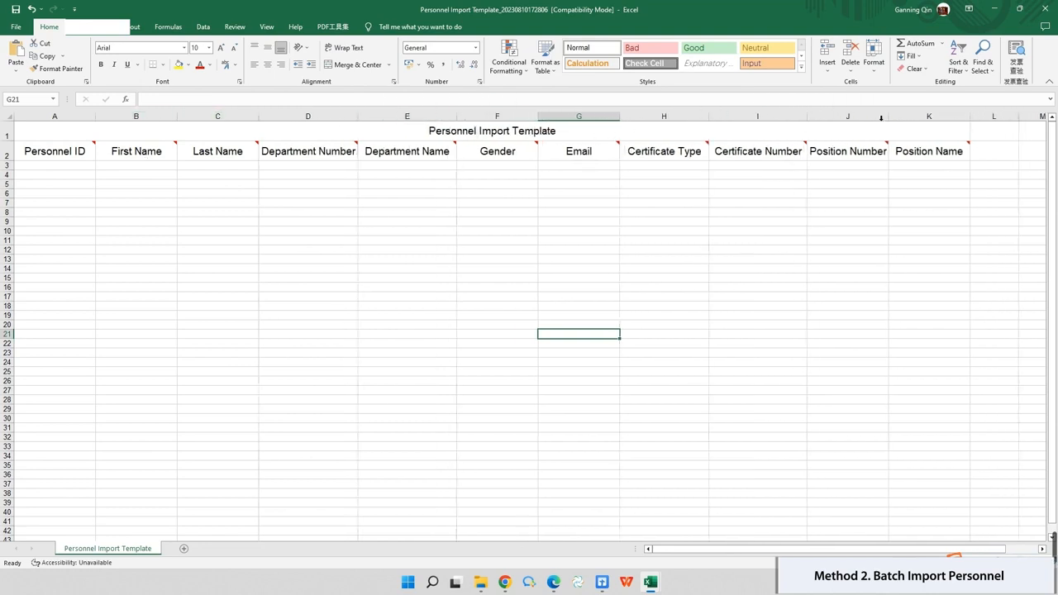
pyautogui.moveTo(889, 117); pyautogui.dragTo(902, 117)
# - Paste the four prepared HR personnel records with IDs 10 to 13 into the template, starting at cell A3
pyautogui.click(39, 164)
pyautogui.hotkey('ctrl', 'v')
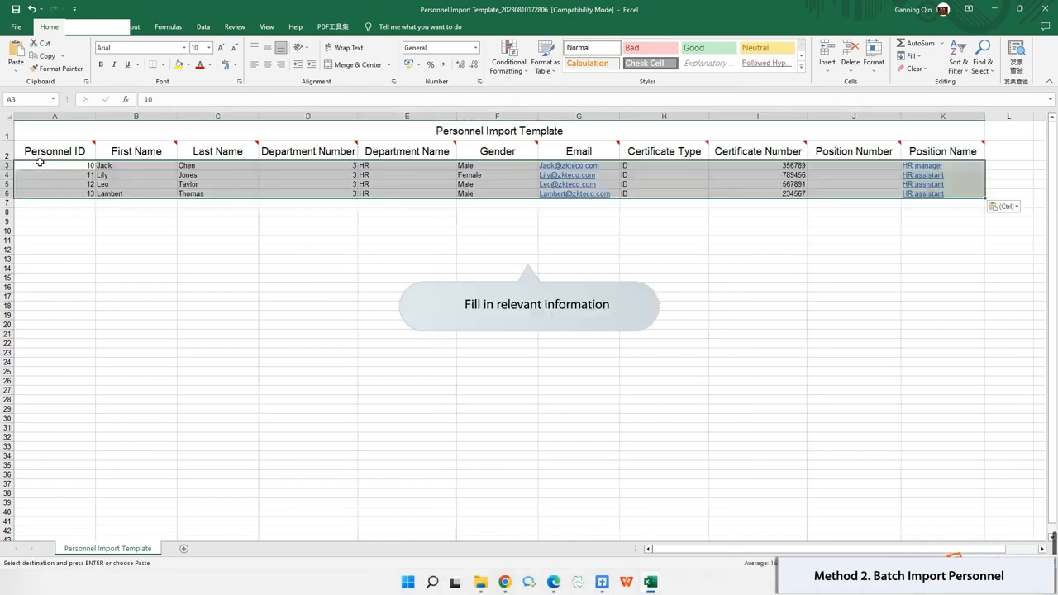
pyautogui.click(566, 315)
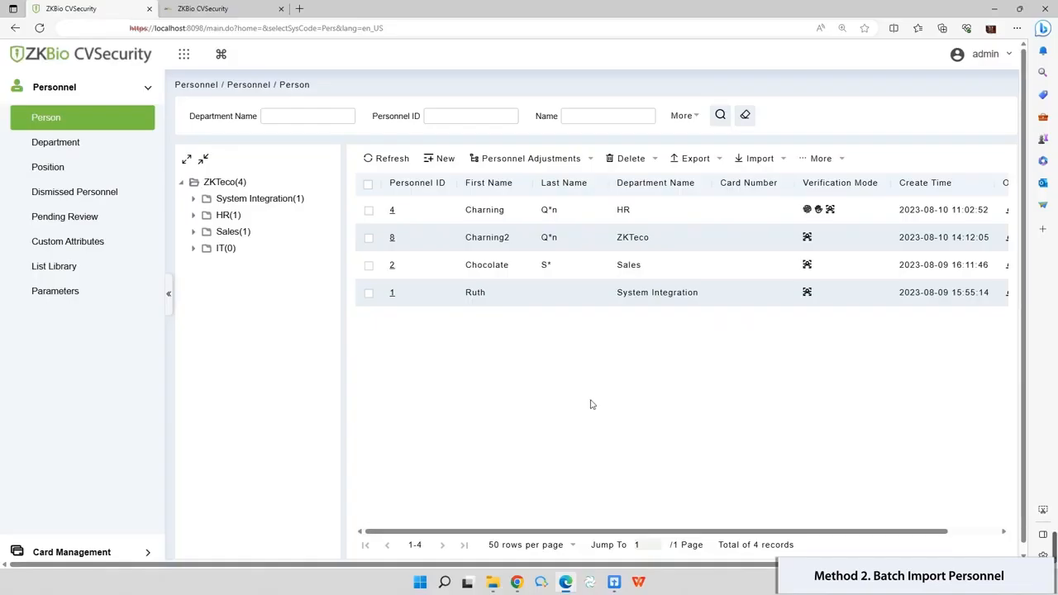
# - Import personnel in ZKBio CVSecurity from Personnel Import Template_20230810172806.xls, with Update Existing Data set to Yes
pyautogui.click(770, 163)
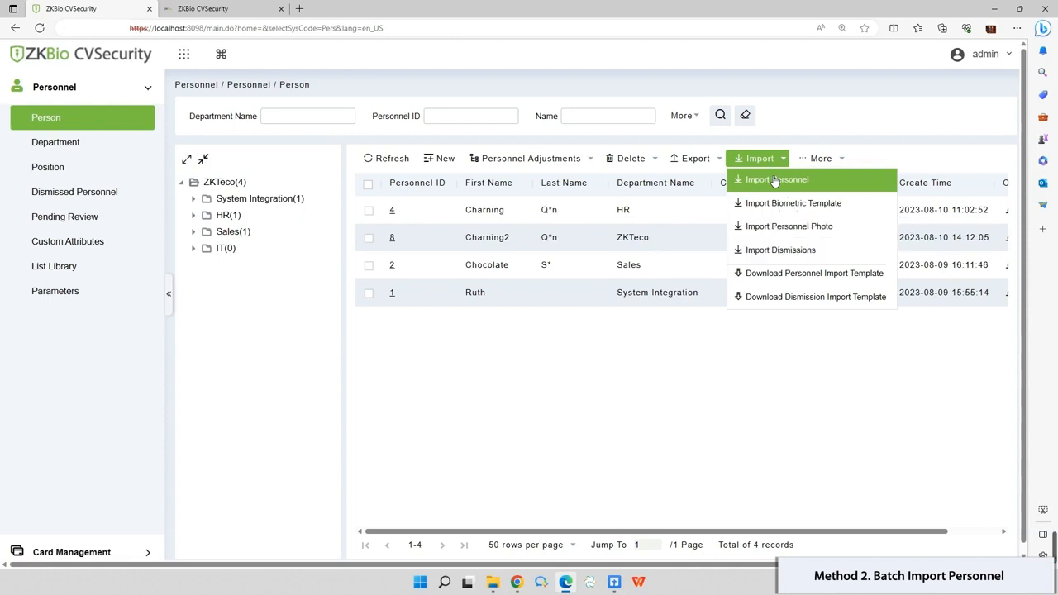
pyautogui.click(776, 181)
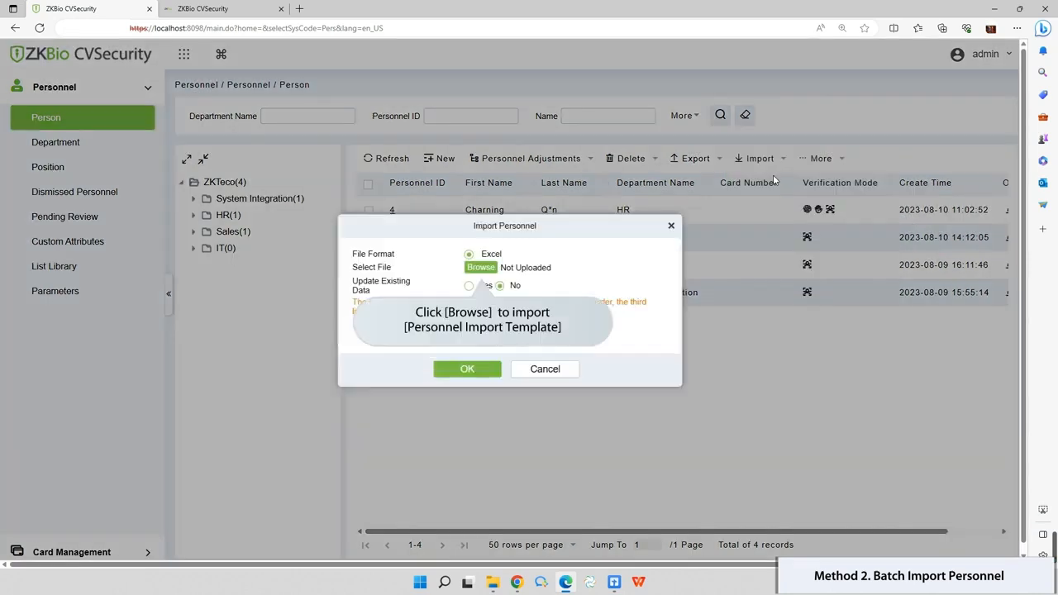
pyautogui.click(483, 267)
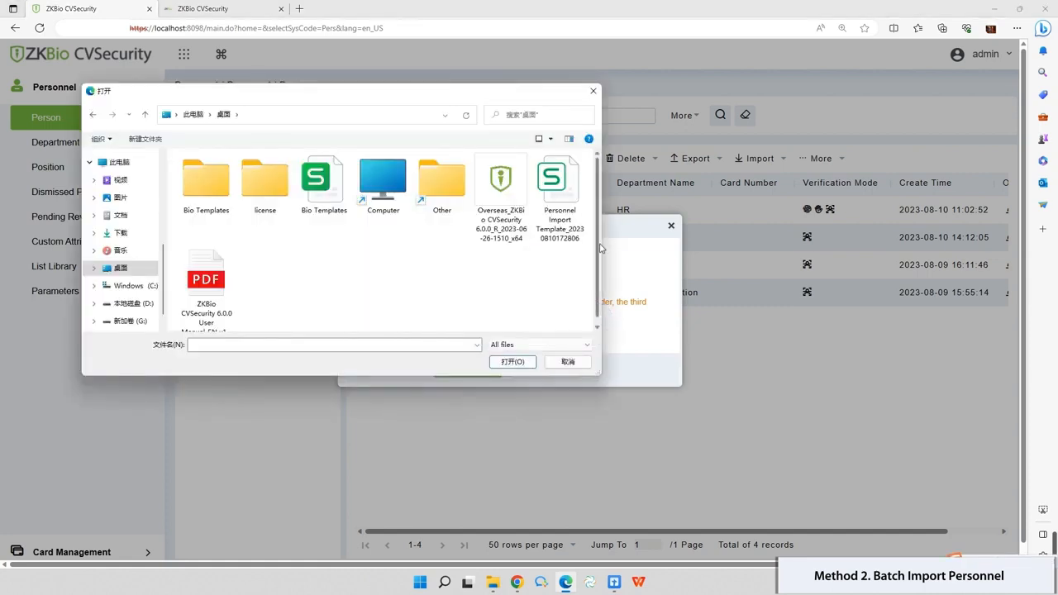
pyautogui.click(574, 180)
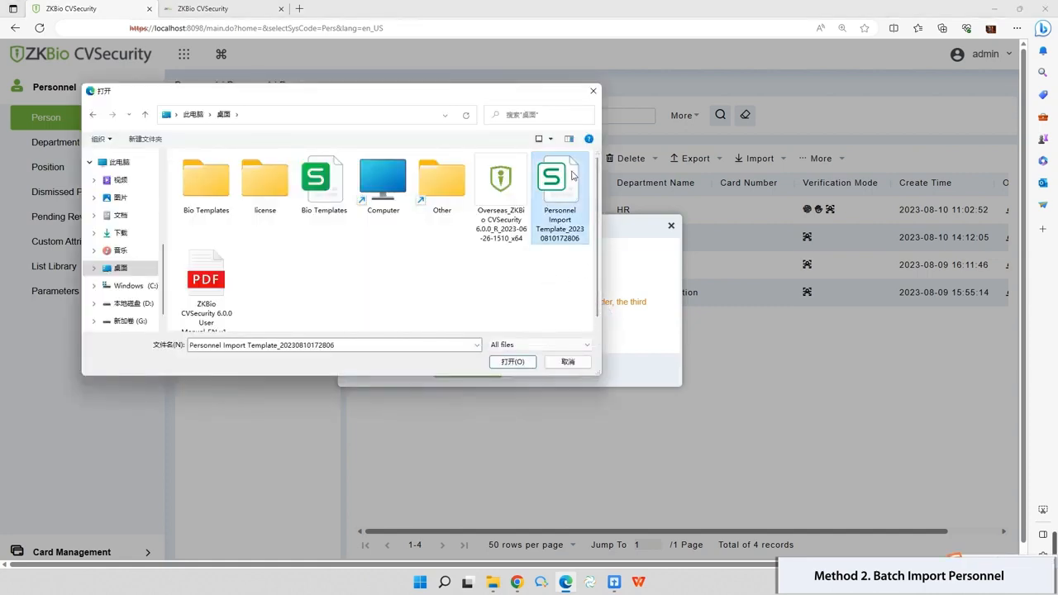
pyautogui.click(532, 362)
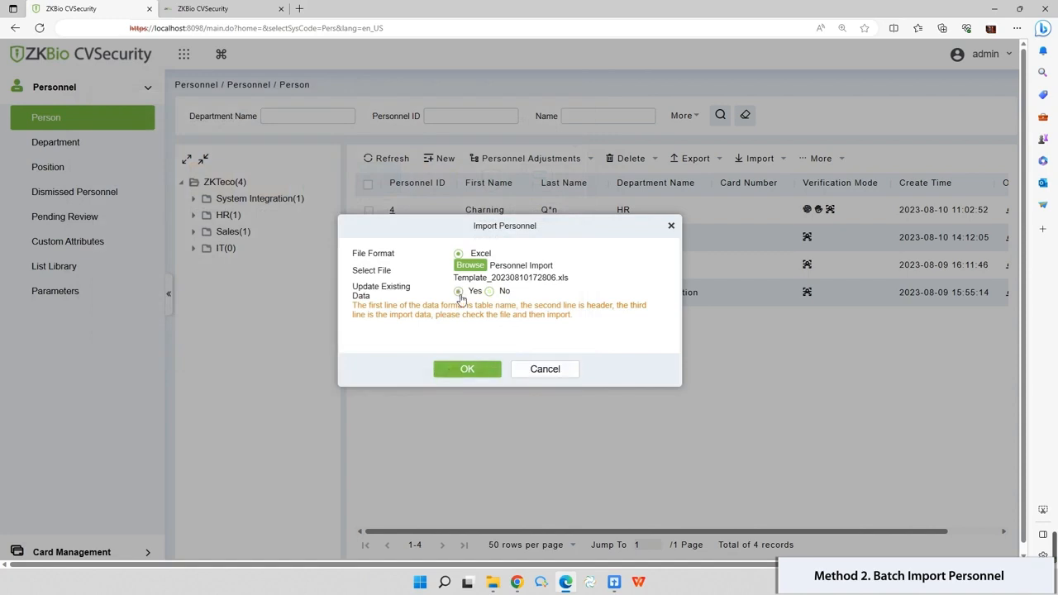
pyautogui.click(456, 369)
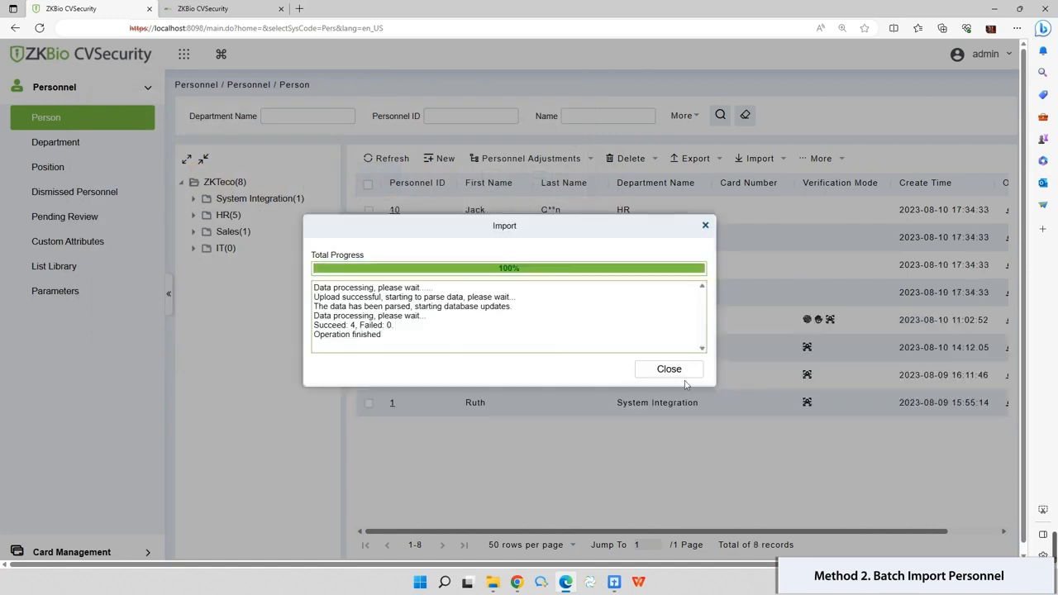
pyautogui.click(670, 370)
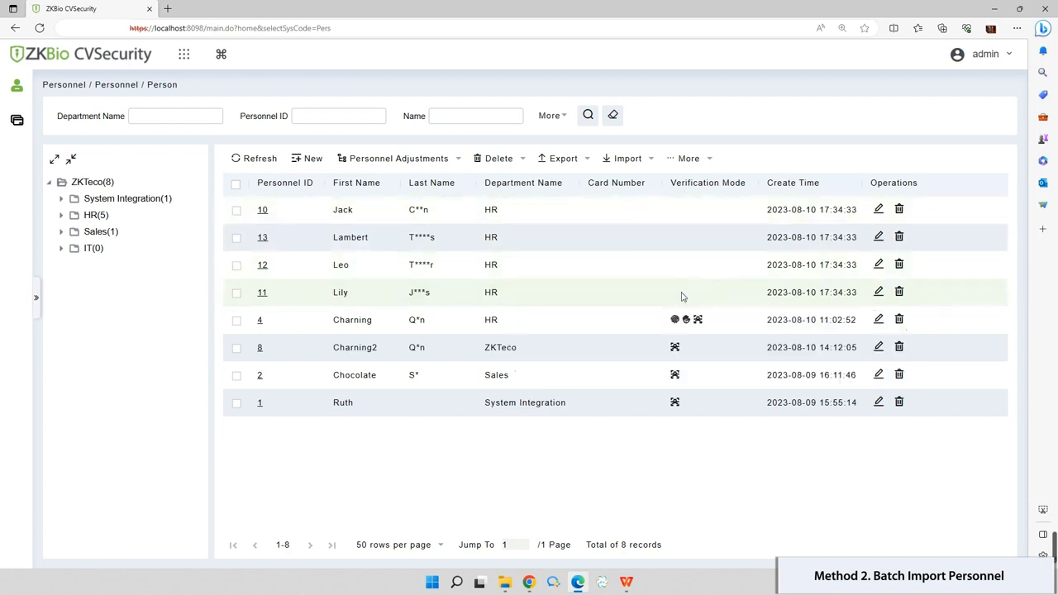
# - Import personnel photos 10, 11, 12 and 13 from the desktop's Bio Templates folder in Photo mode, as both personal photos and face pictures
pyautogui.click(633, 161)
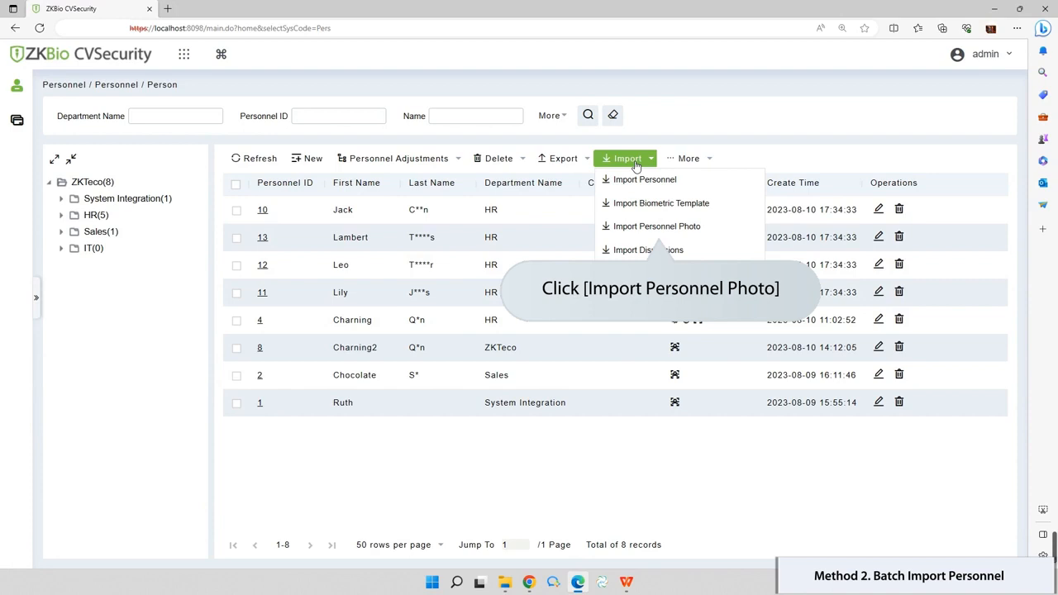
pyautogui.click(648, 227)
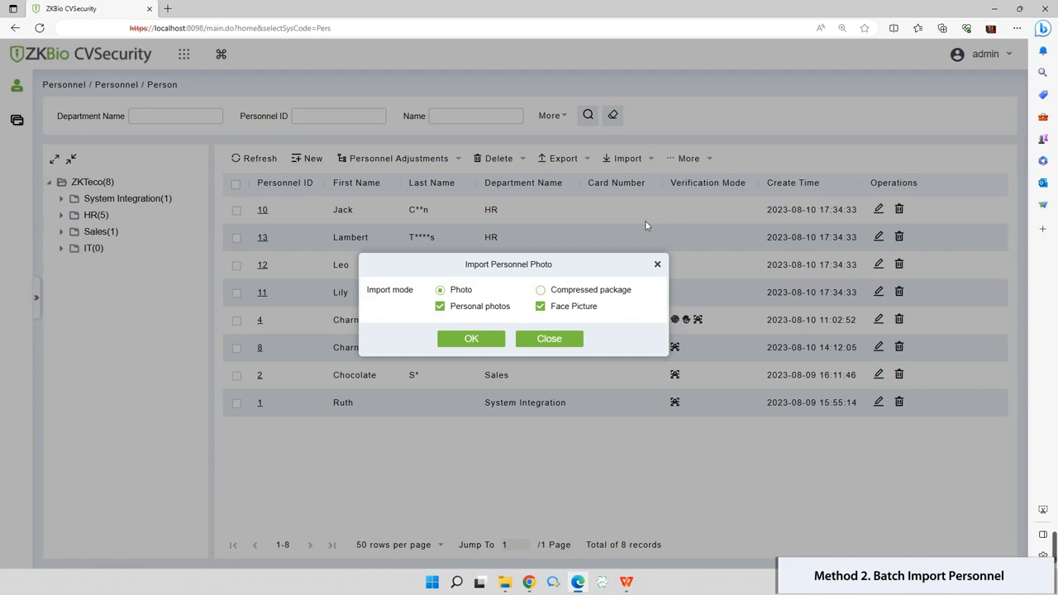
pyautogui.click(468, 342)
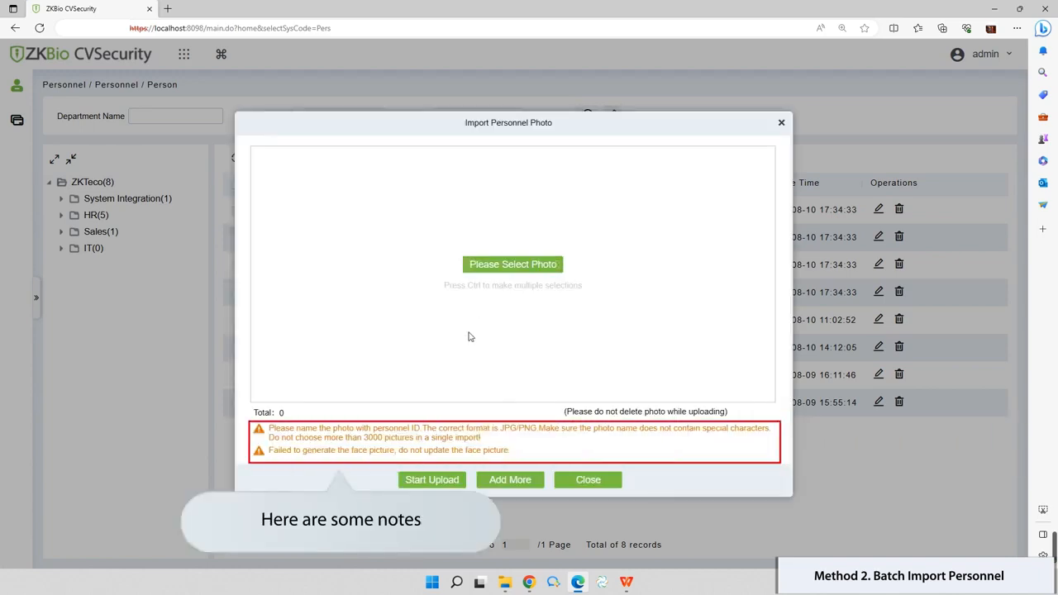
pyautogui.click(528, 270)
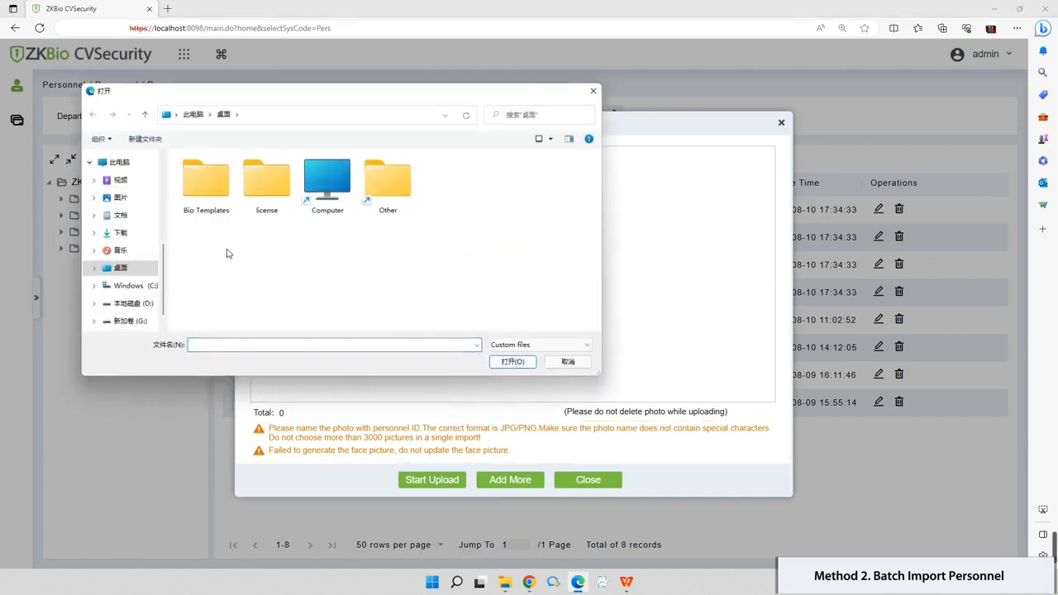
pyautogui.doubleClick(200, 197)
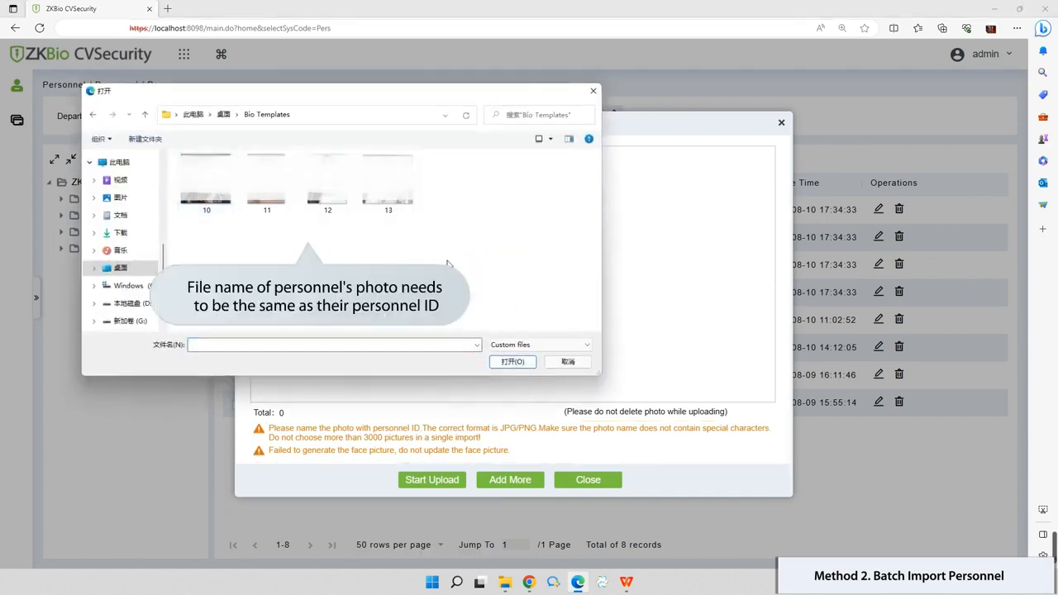
pyautogui.moveTo(443, 261); pyautogui.dragTo(176, 172)
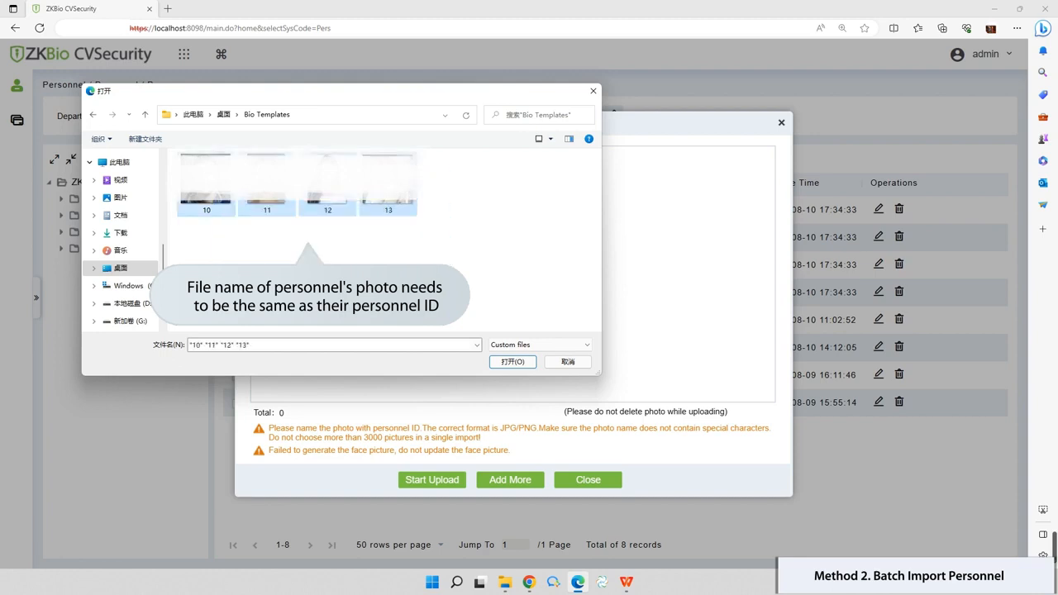
pyautogui.click(509, 361)
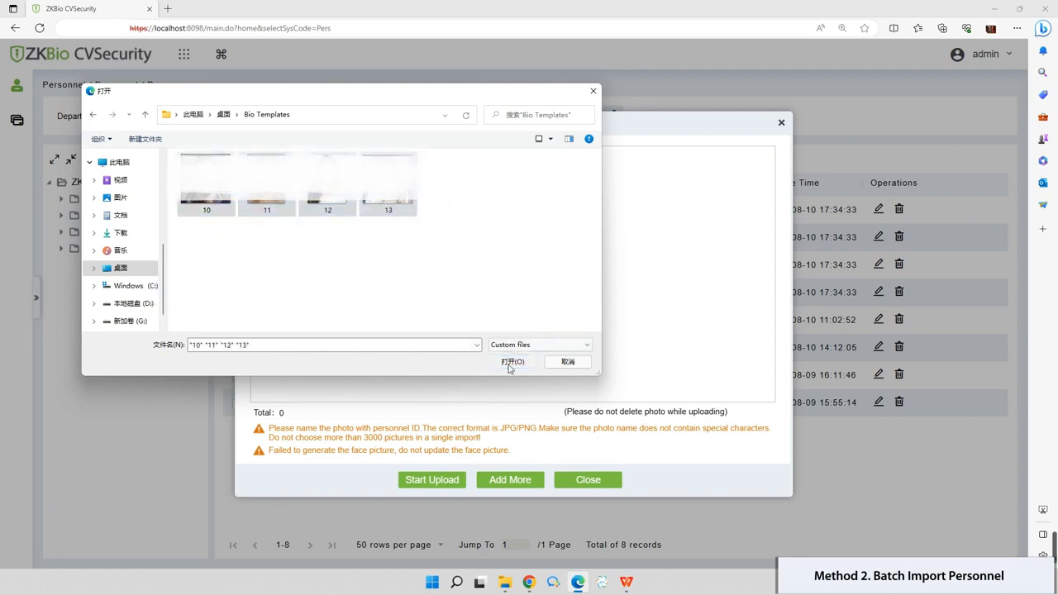
pyautogui.click(446, 480)
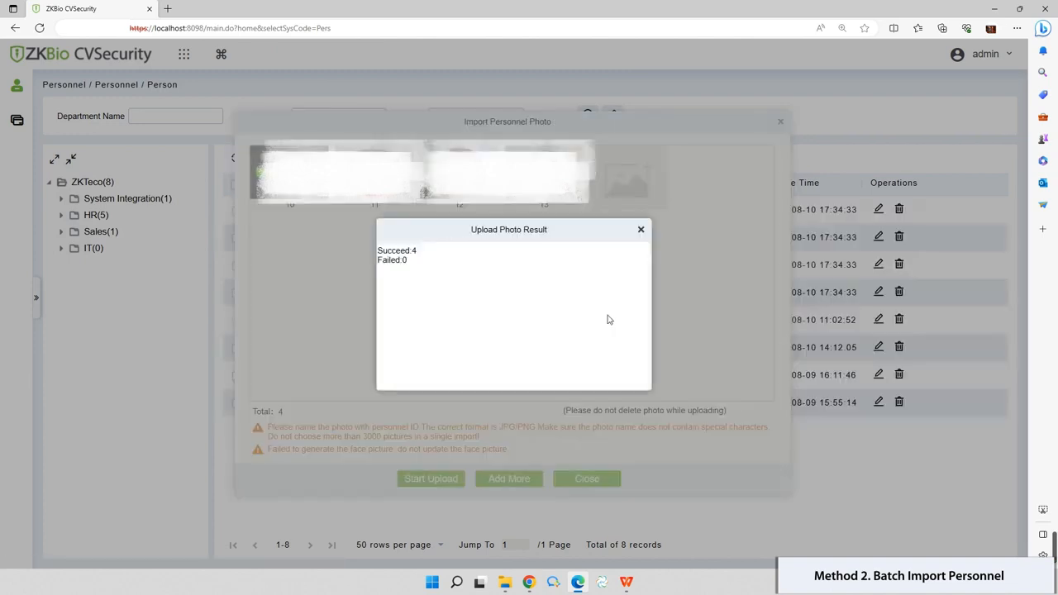
pyautogui.click(641, 231)
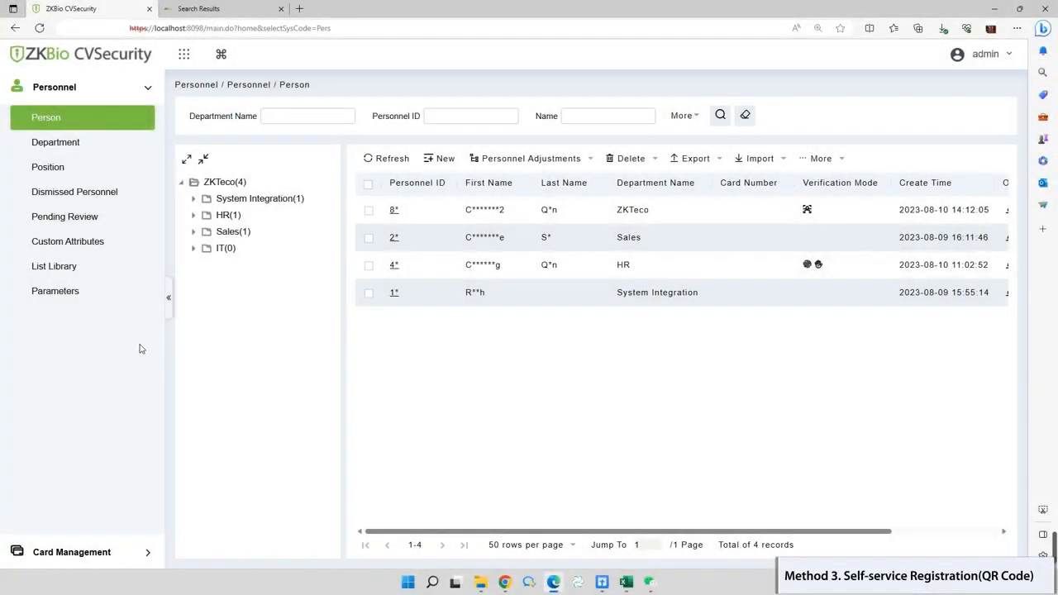
pyautogui.click(75, 299)
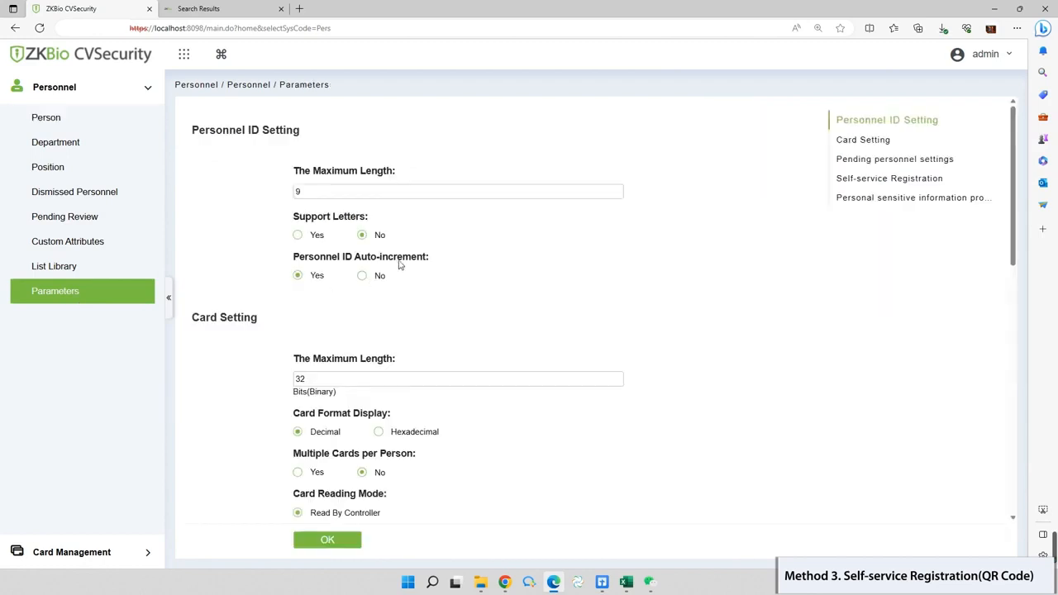
pyautogui.scroll(-7, 399, 264)
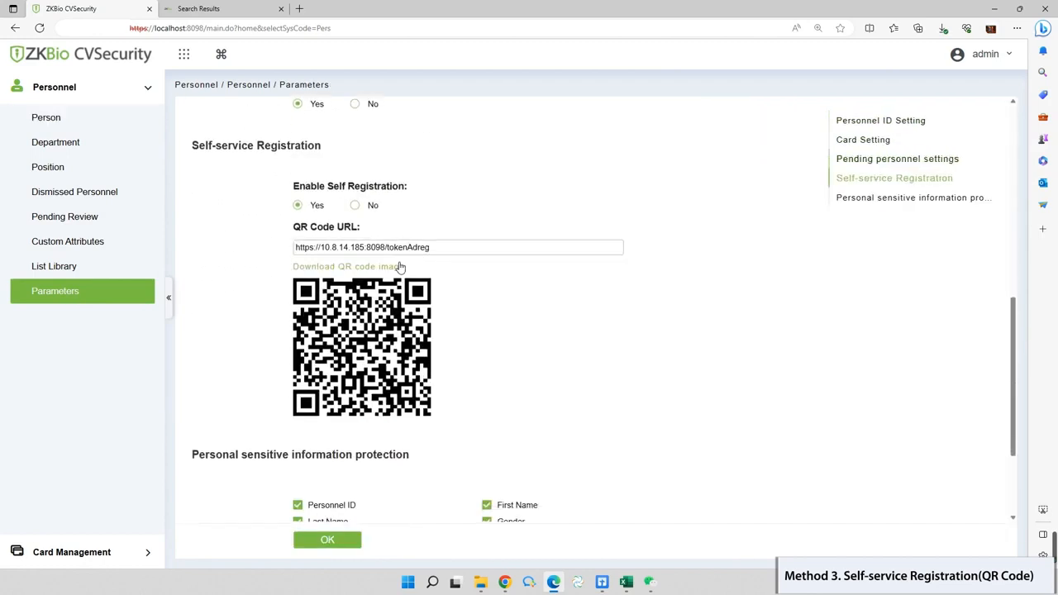
pyautogui.click(441, 247)
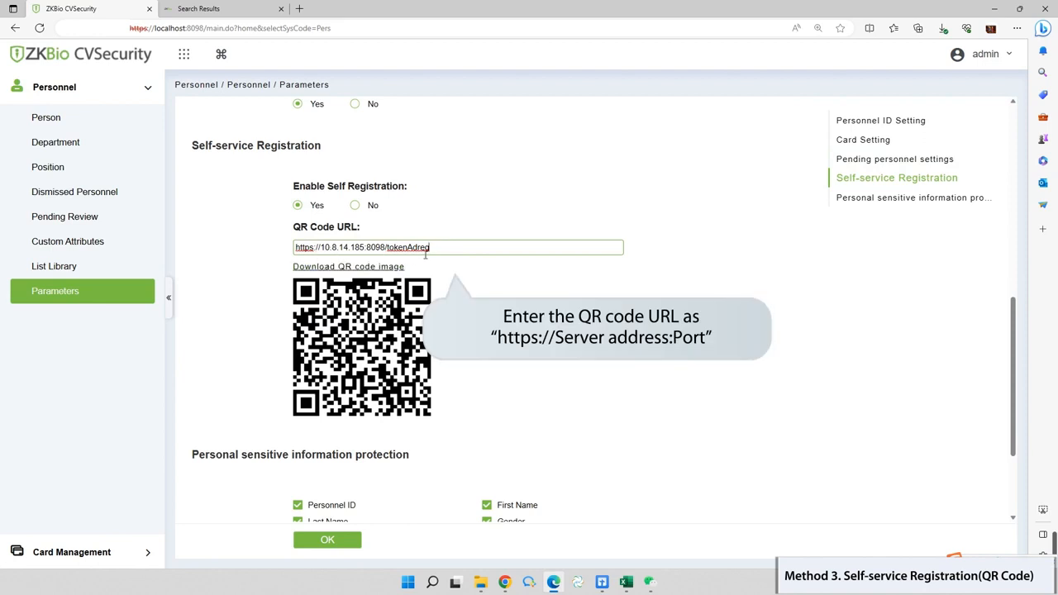
pyautogui.click(464, 286)
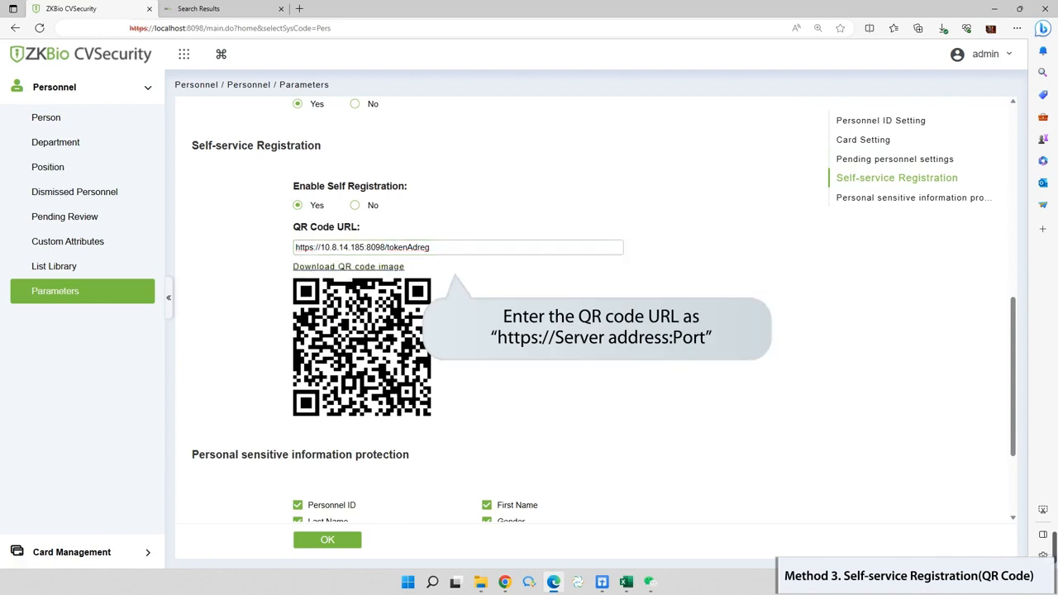
pyautogui.scroll(-2, 333, 316)
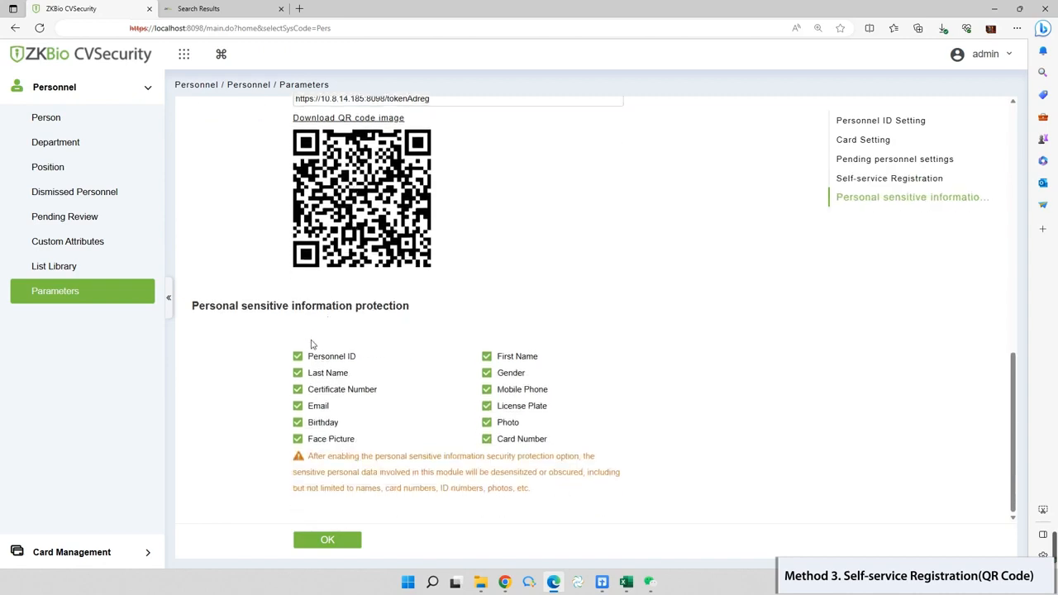
pyautogui.click(327, 540)
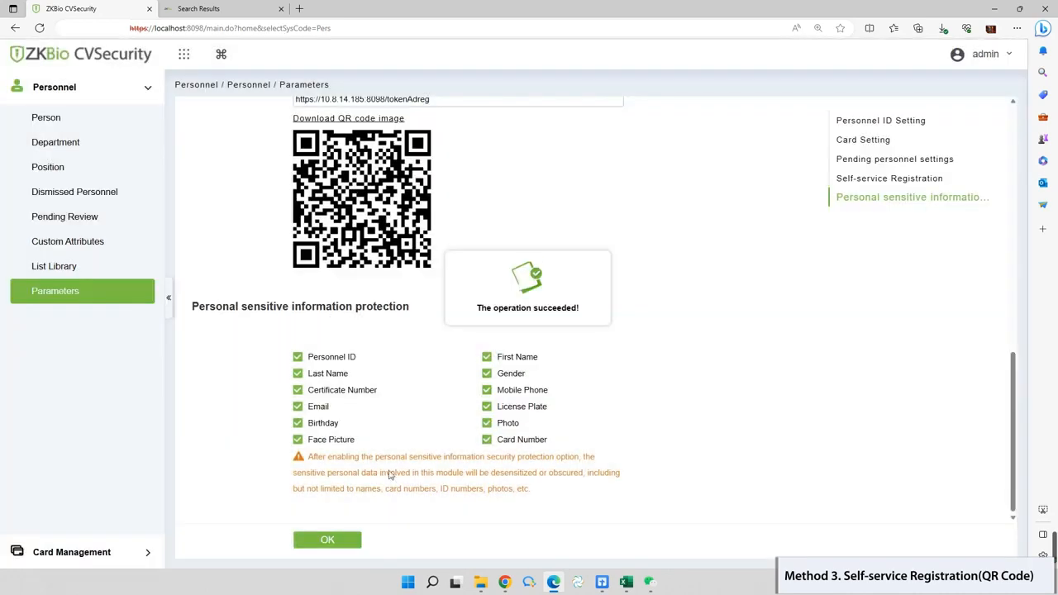